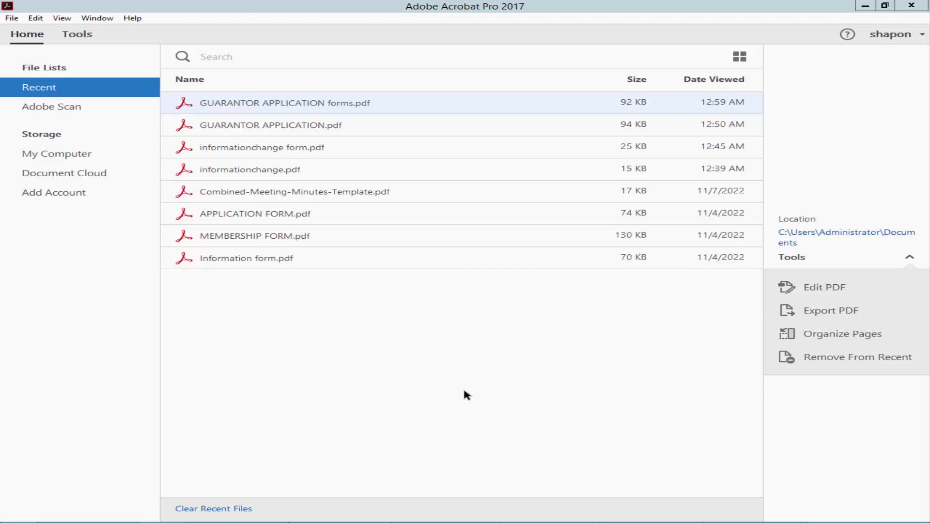
Open GUARANTOR APPLICATION forms.pdf from the Recent files list on the Home tab
{"action": "double_click", "coordinate": [296, 104]}
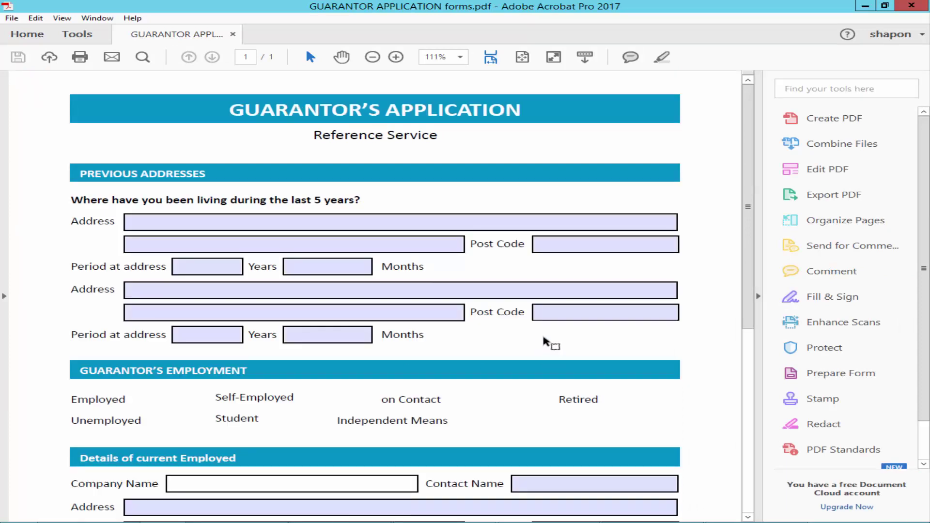
Start Prepare Form from Tools so the form's fields, such as Address and Post Code, are detected and listed
{"action": "left_click", "coordinate": [79, 40]}
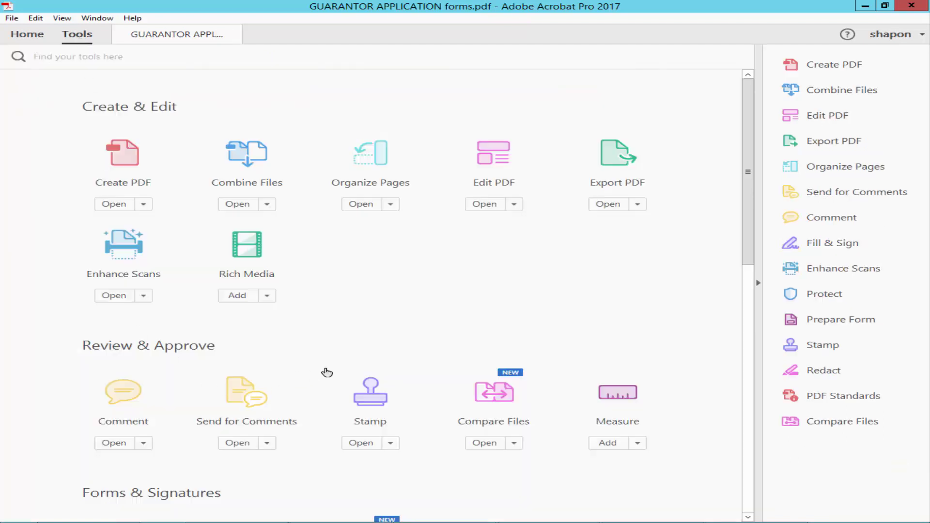
{"action": "scroll", "coordinate": [324, 310], "scroll_direction": "down", "scroll_amount": 5}
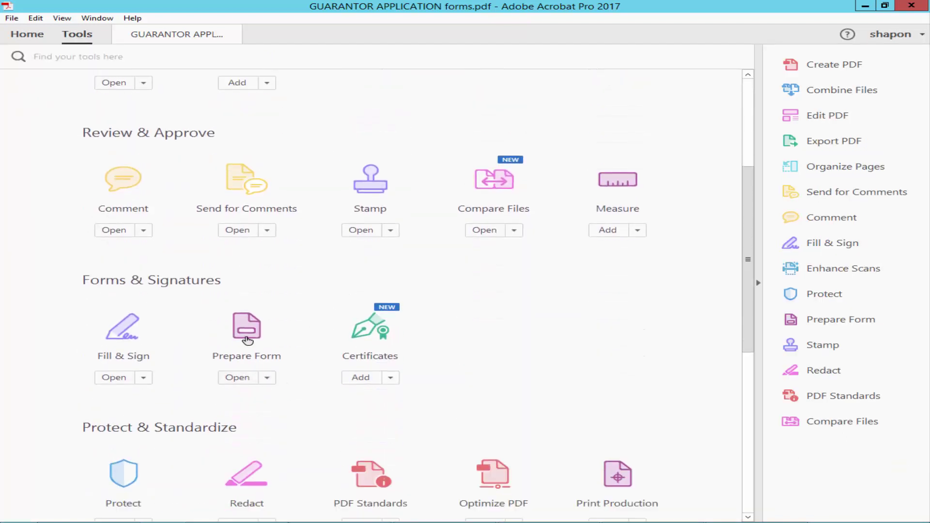
{"action": "left_click", "coordinate": [250, 333]}
{"action": "scroll", "coordinate": [446, 388], "scroll_direction": "down", "scroll_amount": 2}
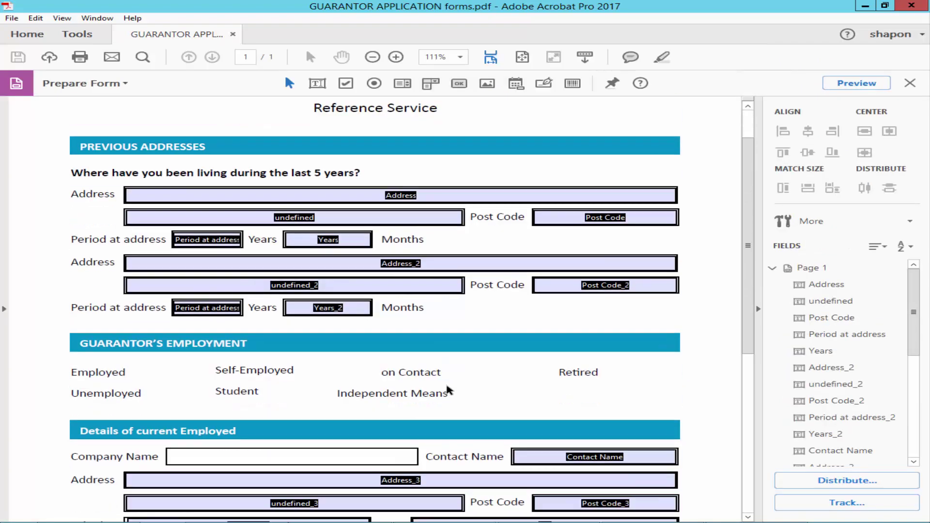
{"action": "scroll", "coordinate": [363, 366], "scroll_direction": "down", "scroll_amount": 1}
{"action": "scroll", "coordinate": [363, 365], "scroll_direction": "up", "scroll_amount": 1}
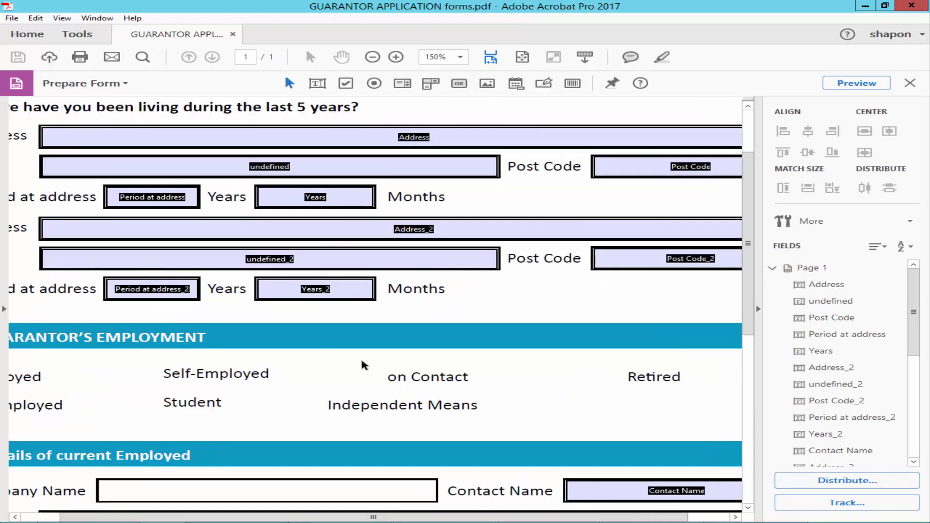
{"action": "scroll", "coordinate": [362, 365], "scroll_direction": "down", "scroll_amount": 1}
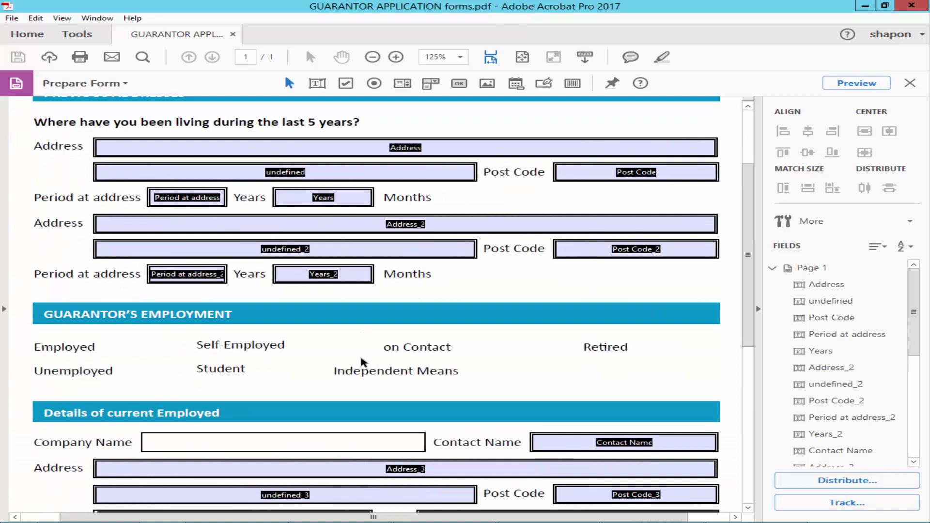
Place a check box named Check Box5 beside Employed and delete the stray copy beside Self-Employed
{"action": "left_click", "coordinate": [345, 86]}
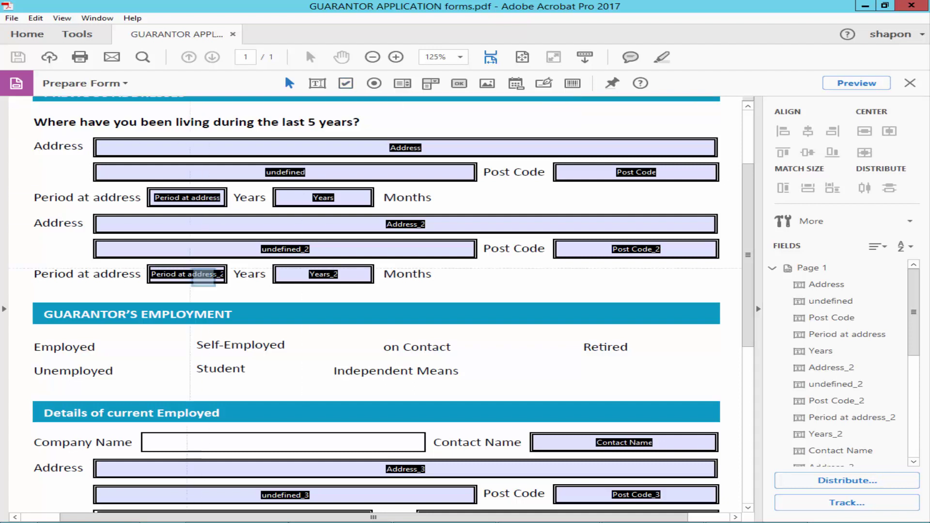
{"action": "scroll", "coordinate": [83, 367], "scroll_direction": "up", "scroll_amount": 1, "text": "ctrl"}
{"action": "scroll", "coordinate": [83, 366], "scroll_direction": "down", "scroll_amount": 1, "text": "ctrl"}
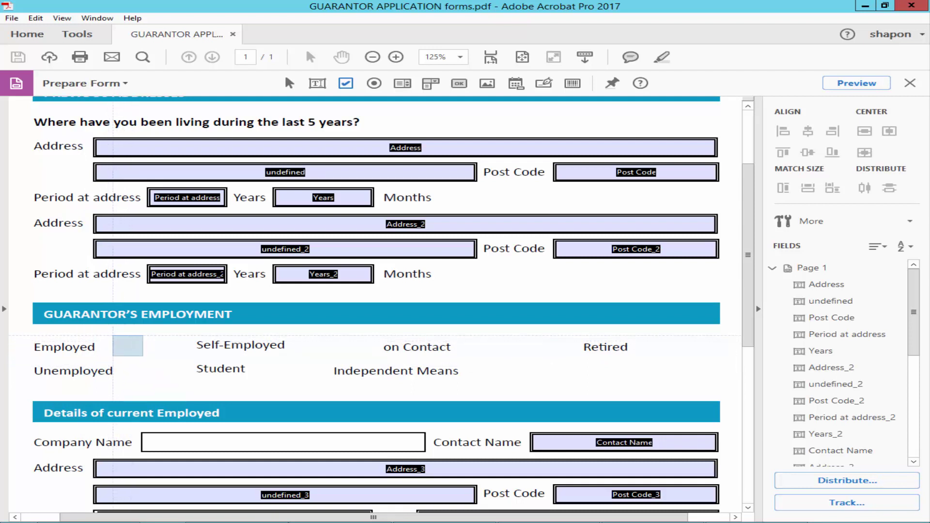
{"action": "left_click", "coordinate": [127, 345]}
{"action": "scroll", "coordinate": [128, 365], "scroll_direction": "up", "scroll_amount": 2}
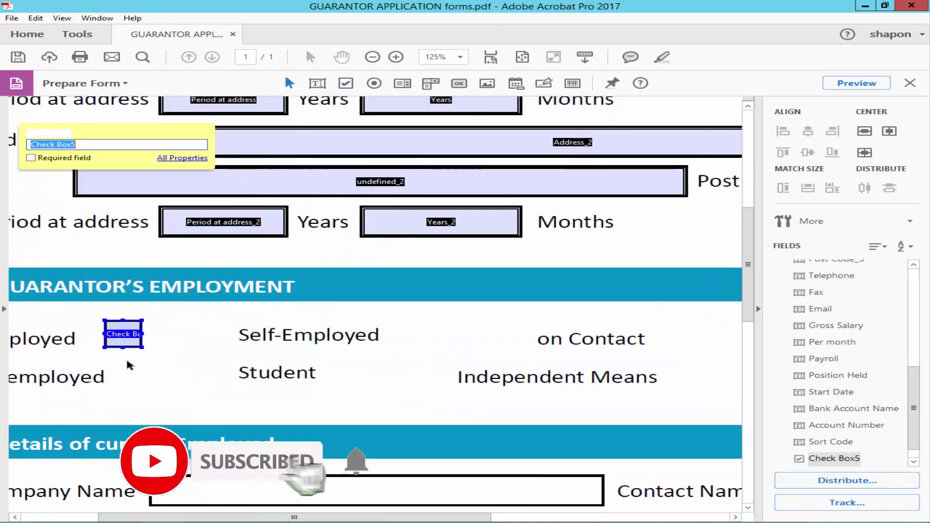
{"action": "left_click", "coordinate": [144, 328]}
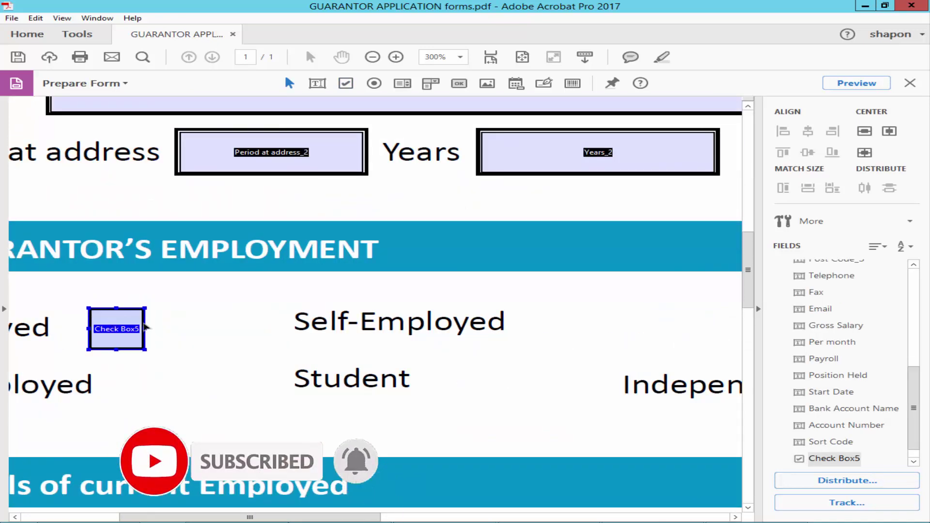
{"action": "scroll", "coordinate": [144, 328], "scroll_direction": "down", "scroll_amount": 2}
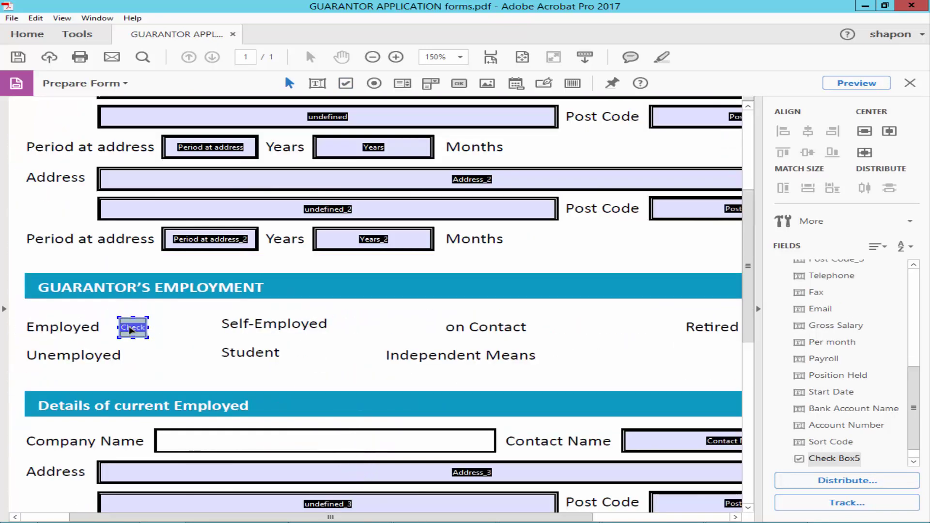
{"action": "left_click_drag", "start_coordinate": [131, 330], "coordinate": [344, 331]}
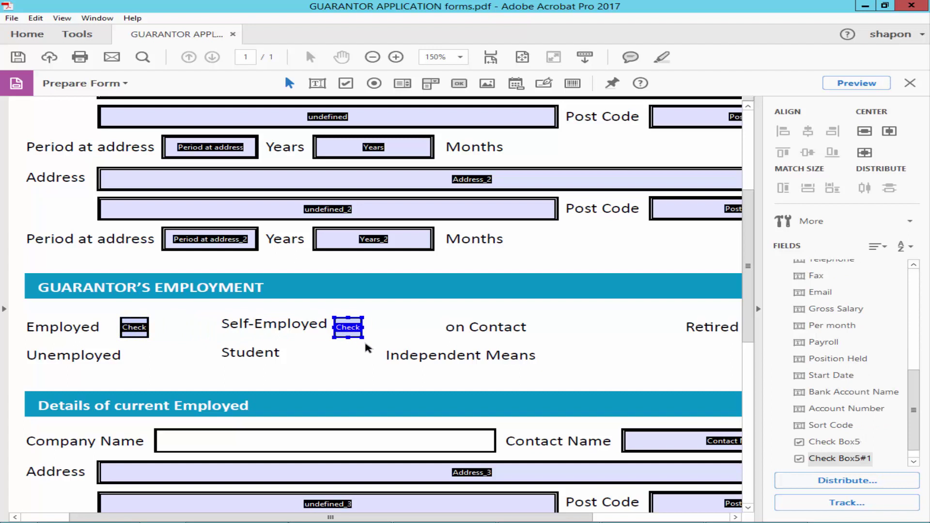
{"action": "key", "text": "Delete"}
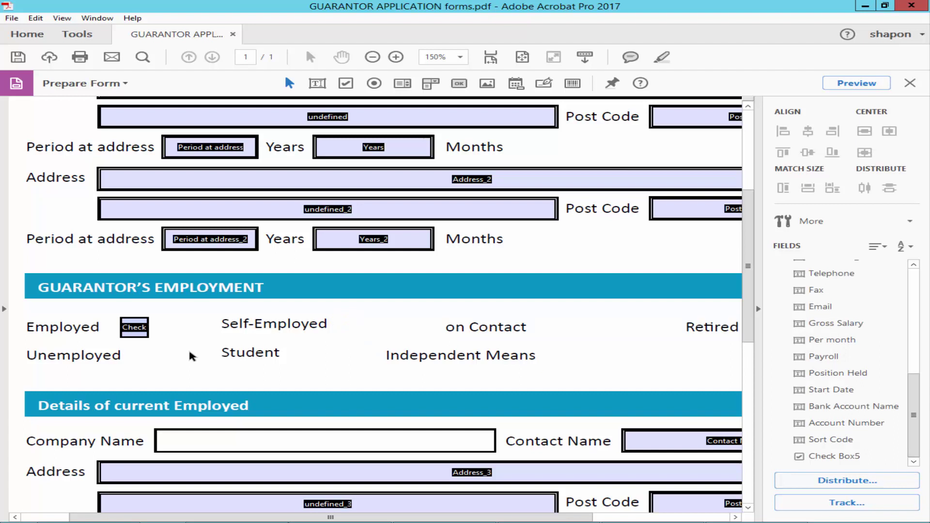
Copy the Employed check box beside Self-Employed and beside on Contact
{"action": "left_click", "coordinate": [134, 329]}
{"action": "left_click_drag", "start_coordinate": [131, 329], "coordinate": [351, 331]}
{"action": "scroll", "coordinate": [350, 330], "scroll_direction": "down", "scroll_amount": 2}
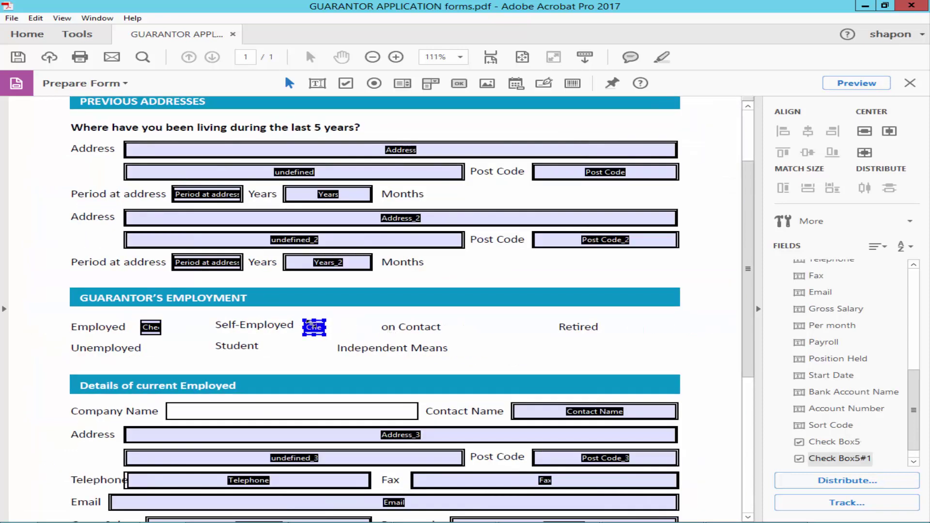
{"action": "scroll", "coordinate": [319, 345], "scroll_direction": "up", "scroll_amount": 1}
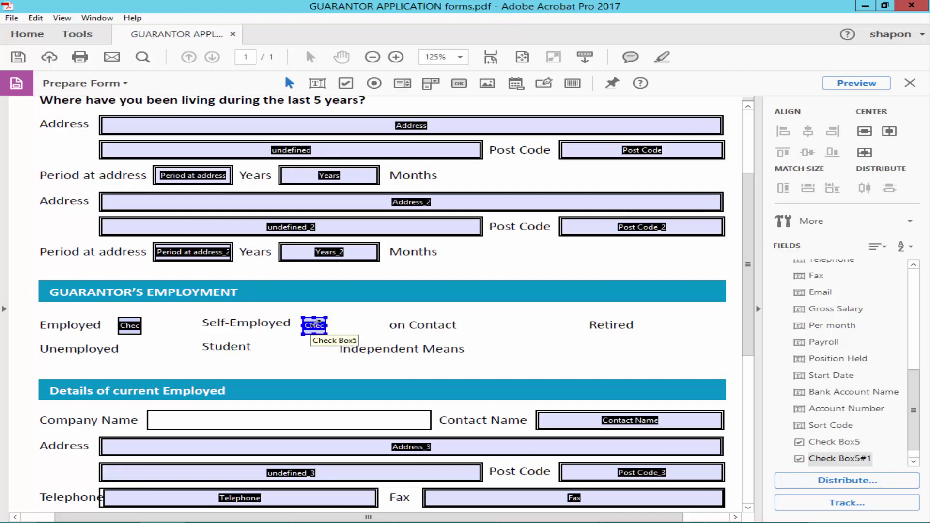
{"action": "left_click_drag", "start_coordinate": [314, 327], "coordinate": [492, 324]}
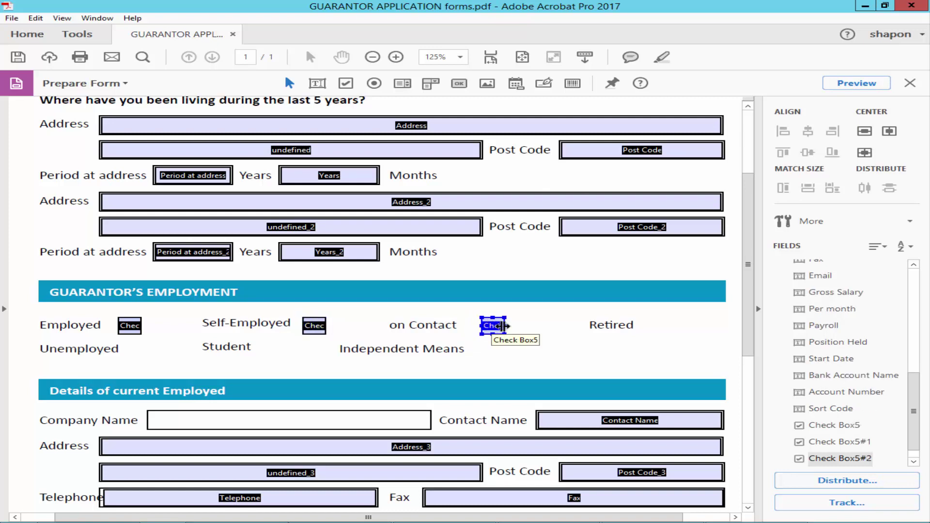
Copy the check box beside Retired and nudge it into alignment
{"action": "scroll", "coordinate": [488, 320], "scroll_direction": "up", "scroll_amount": 2}
{"action": "left_click_drag", "start_coordinate": [486, 325], "coordinate": [729, 327]}
{"action": "key", "text": "ctrl+2"}
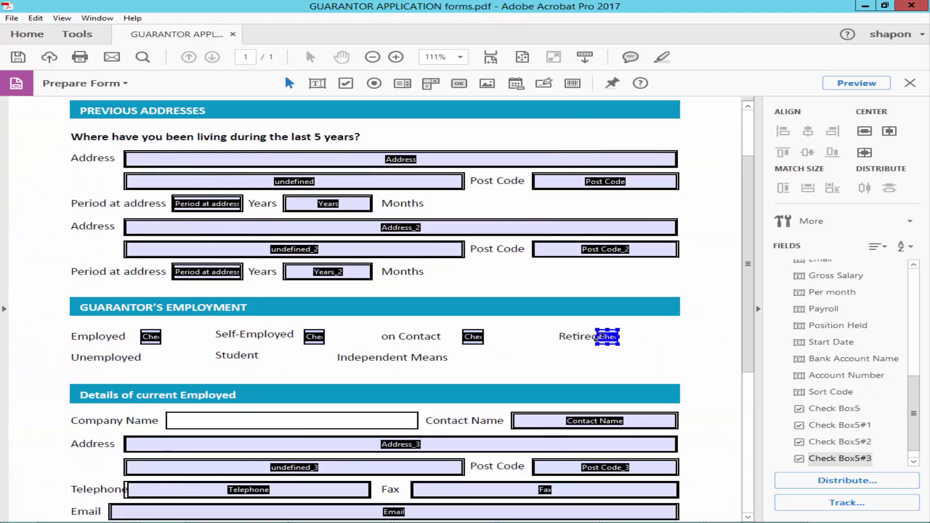
{"action": "key", "text": "Right"}
{"action": "key", "text": "Right"}
{"action": "key", "text": "Right"}
{"action": "key", "text": "Right"}
{"action": "key", "text": "Right"}
{"action": "key", "text": "Right"}
{"action": "key", "text": "Right"}
{"action": "key", "text": "Right"}
{"action": "key", "text": "Right"}
{"action": "key", "text": "Right"}
{"action": "key", "text": "Right"}
{"action": "key", "text": "Right"}
{"action": "key", "text": "Right"}
{"action": "key", "text": "Left"}
{"action": "key", "text": "Left"}
{"action": "scroll", "coordinate": [505, 368], "scroll_direction": "up", "scroll_amount": 3}
{"action": "scroll", "coordinate": [329, 373], "scroll_direction": "down", "scroll_amount": 1}
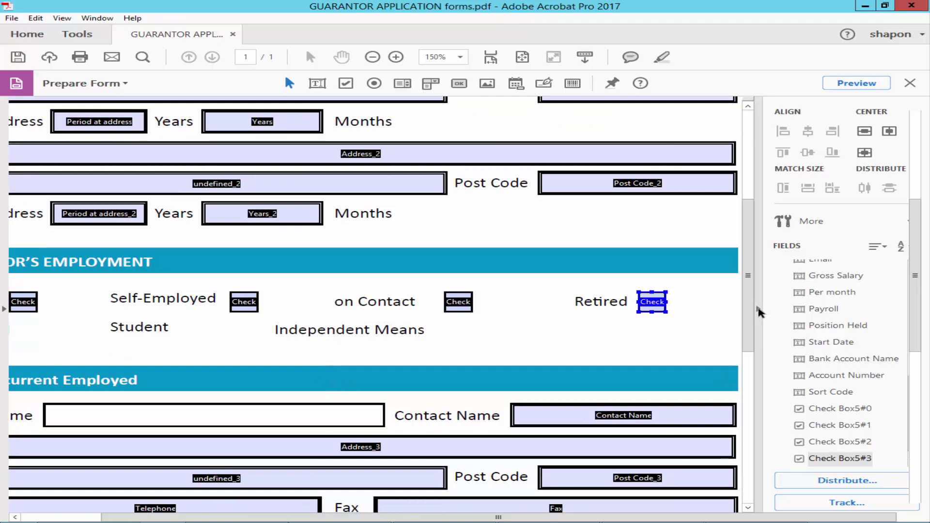
Hide the side pane and reposition the Employed check box beside its label
{"action": "left_click", "coordinate": [758, 309]}
{"action": "left_click_drag", "start_coordinate": [418, 514], "coordinate": [357, 514]}
{"action": "left_click", "coordinate": [180, 300], "text": "ctrl"}
{"action": "scroll", "coordinate": [180, 297], "scroll_direction": "up", "scroll_amount": 3}
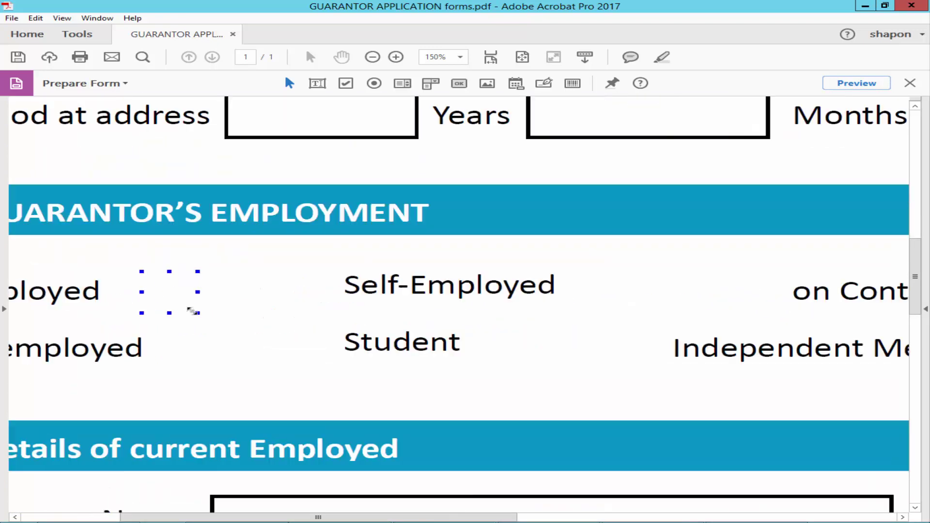
{"action": "left_click_drag", "start_coordinate": [151, 262], "coordinate": [615, 347]}
{"action": "scroll", "coordinate": [218, 344], "scroll_direction": "down", "scroll_amount": 1}
{"action": "scroll", "coordinate": [639, 347], "scroll_direction": "down", "scroll_amount": 3}
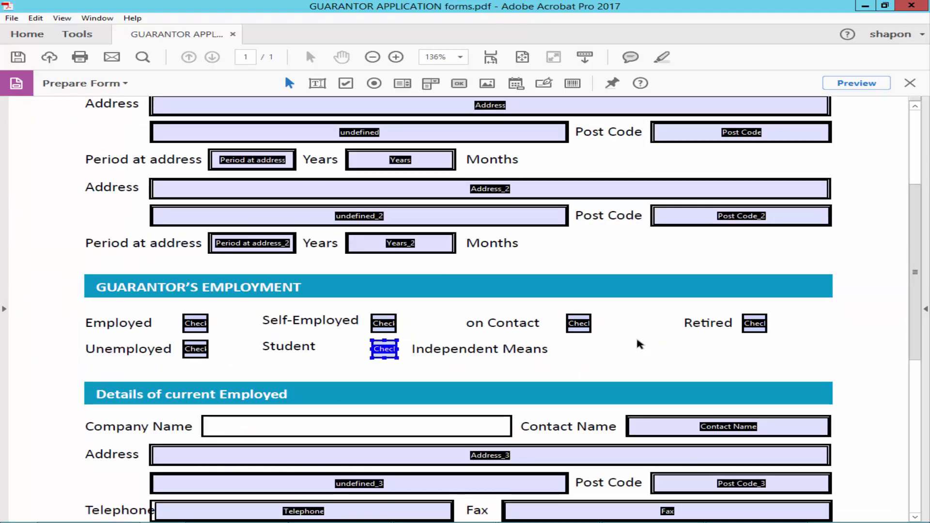
Copy the on Contact check box down one row, beside Independent Means
{"action": "left_click", "coordinate": [579, 323], "text": "ctrl"}
{"action": "left_click_drag", "start_coordinate": [579, 324], "coordinate": [581, 349]}
{"action": "key", "text": "Escape"}
{"action": "left_click", "coordinate": [577, 322]}
{"action": "scroll", "coordinate": [573, 318], "scroll_direction": "up", "scroll_amount": 1}
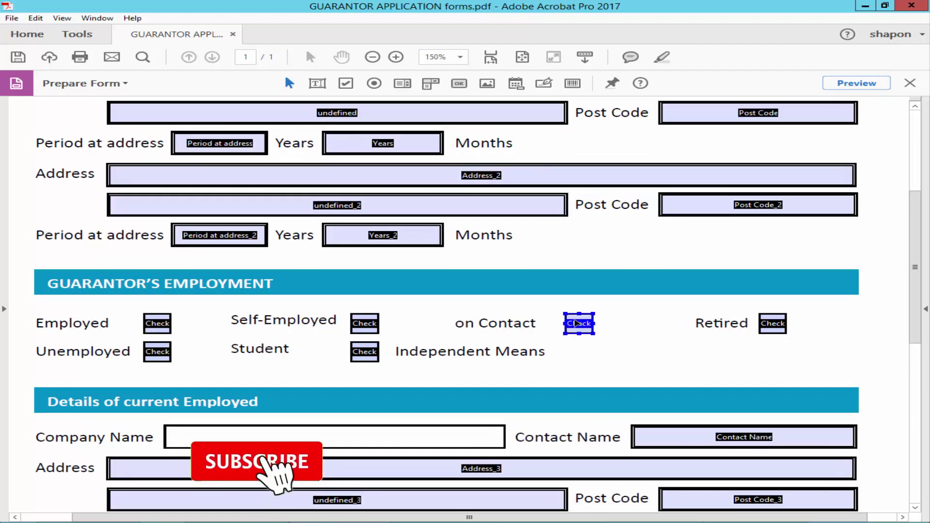
{"action": "left_click_drag", "start_coordinate": [576, 321], "coordinate": [580, 354]}
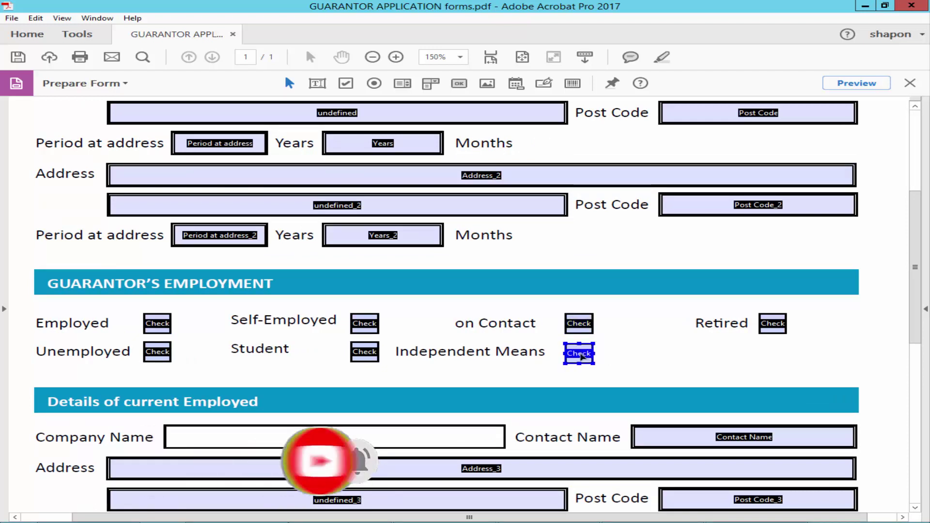
Check the field names of the Employed, Self-Employed and on Contact check boxes in their properties
{"action": "double_click", "coordinate": [158, 325]}
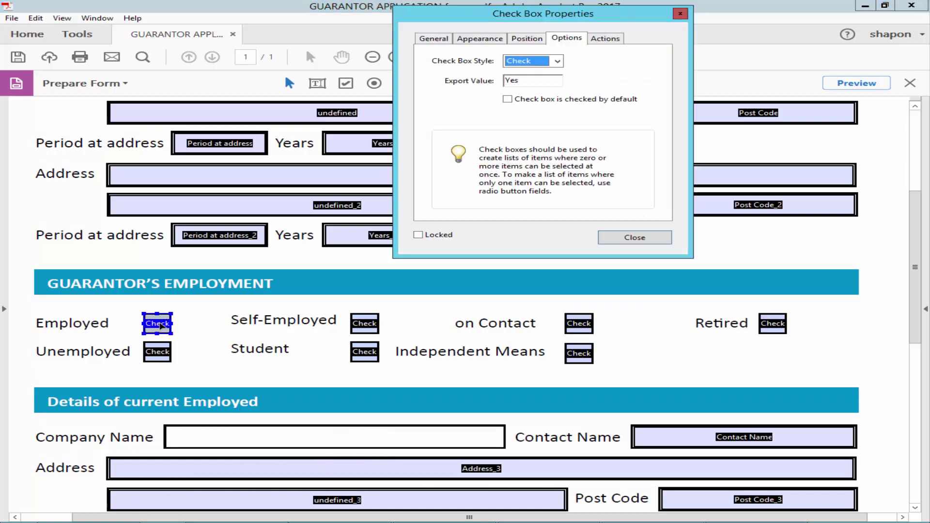
{"action": "left_click", "coordinate": [428, 38]}
{"action": "left_click", "coordinate": [564, 77]}
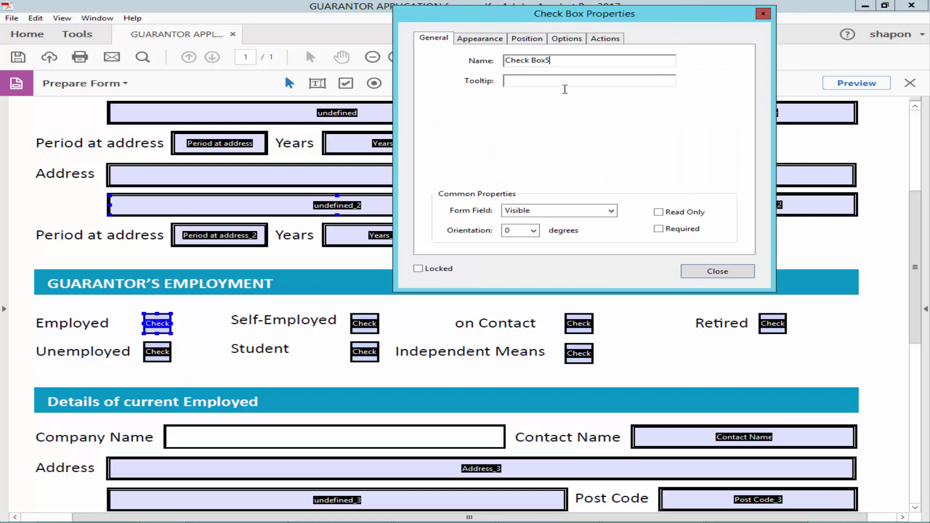
{"action": "left_click", "coordinate": [685, 271]}
{"action": "double_click", "coordinate": [364, 323]}
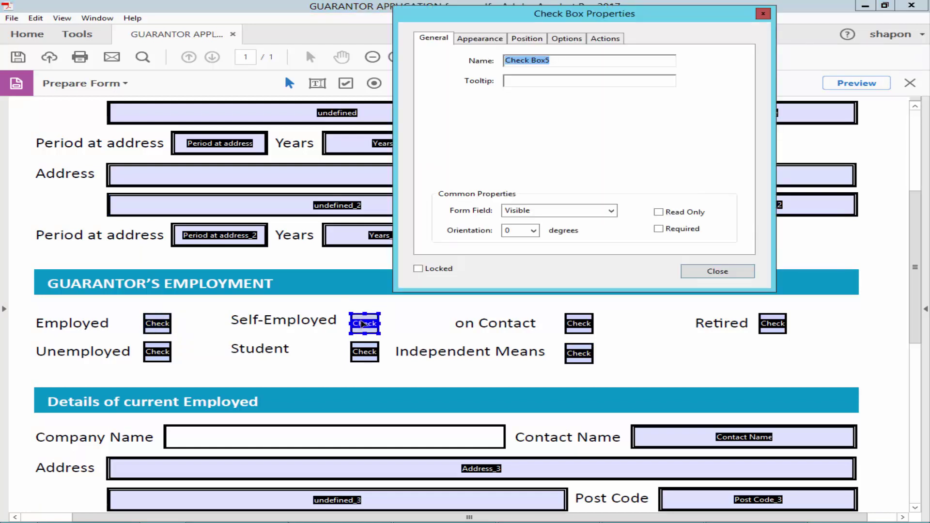
{"action": "left_click", "coordinate": [563, 64]}
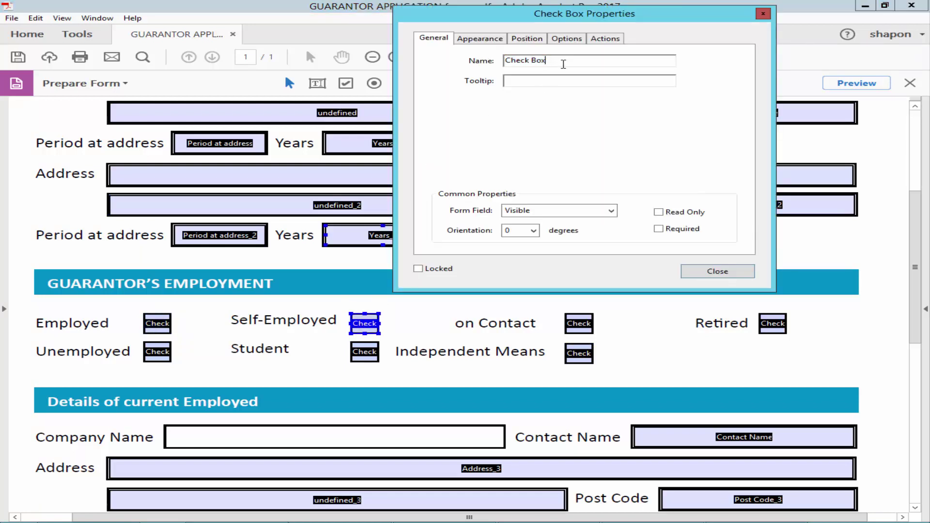
{"action": "left_click", "coordinate": [715, 271]}
{"action": "left_click", "coordinate": [583, 323]}
{"action": "double_click", "coordinate": [583, 323]}
{"action": "left_click", "coordinate": [558, 59]}
{"action": "left_click", "coordinate": [718, 271]}
Check the field names of the Retired and Unemployed check boxes
{"action": "left_click", "coordinate": [766, 321]}
{"action": "double_click", "coordinate": [766, 321]}
{"action": "left_click", "coordinate": [570, 59]}
{"action": "left_click", "coordinate": [716, 271]}
{"action": "left_click", "coordinate": [158, 353]}
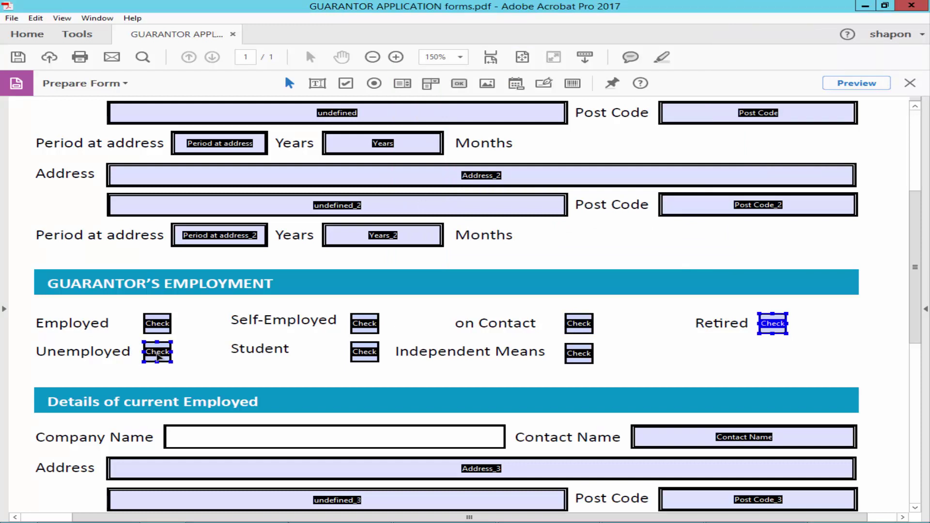
{"action": "double_click", "coordinate": [157, 356]}
{"action": "left_click", "coordinate": [569, 63]}
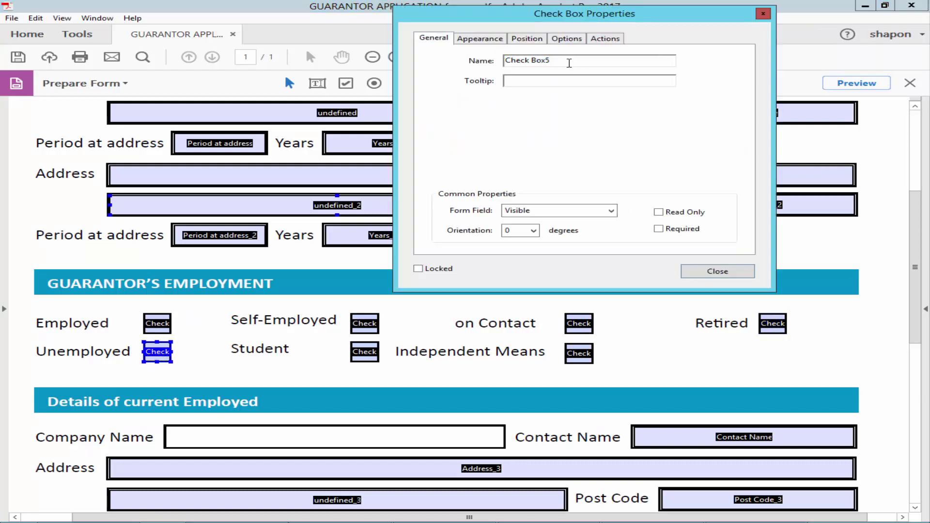
{"action": "left_click", "coordinate": [713, 272]}
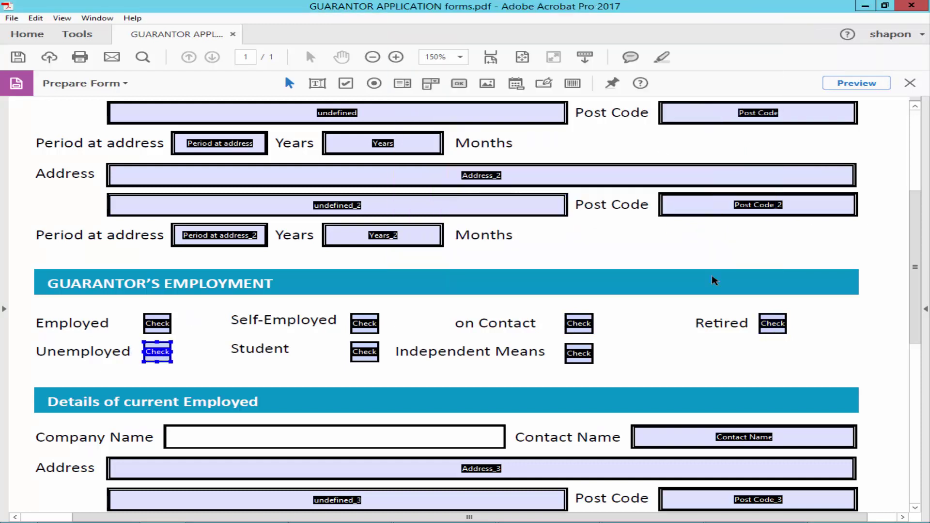
Rename the Student box to Check Box10 and the Independent Means box to Check Box11
{"action": "double_click", "coordinate": [357, 351]}
{"action": "left_click", "coordinate": [560, 63]}
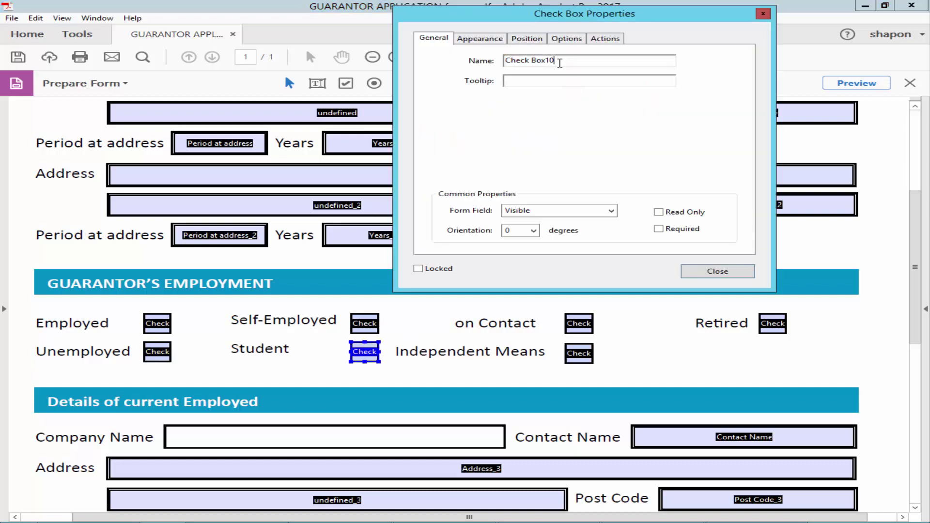
{"action": "type", "text": "10"}
{"action": "left_click", "coordinate": [689, 271]}
{"action": "double_click", "coordinate": [577, 352]}
{"action": "left_click", "coordinate": [565, 59]}
{"action": "type", "text": "11"}
{"action": "left_click", "coordinate": [718, 271]}
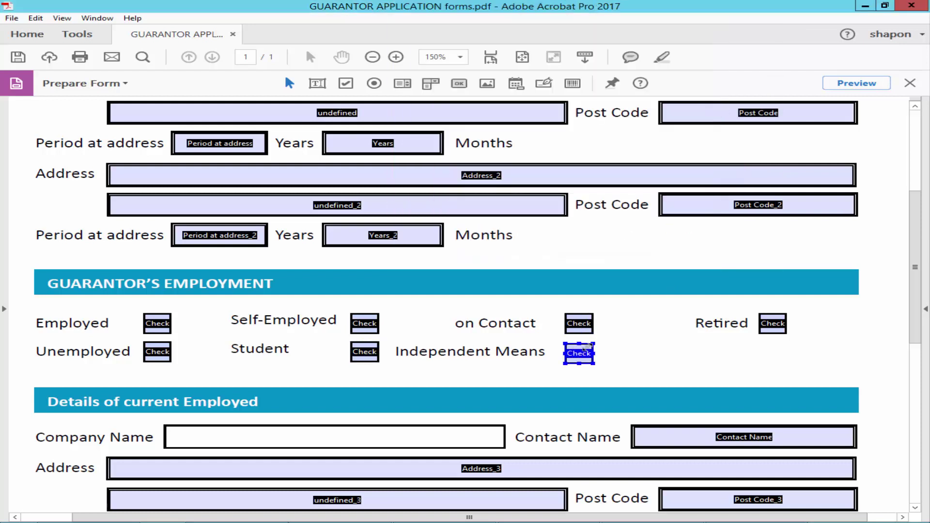
Enlarge the Independent Means, Student, Unemployed and on Contact check boxes with their resize handles
{"action": "left_click_drag", "start_coordinate": [591, 364], "coordinate": [610, 369]}
{"action": "left_click", "coordinate": [376, 360]}
{"action": "double_click", "coordinate": [376, 359]}
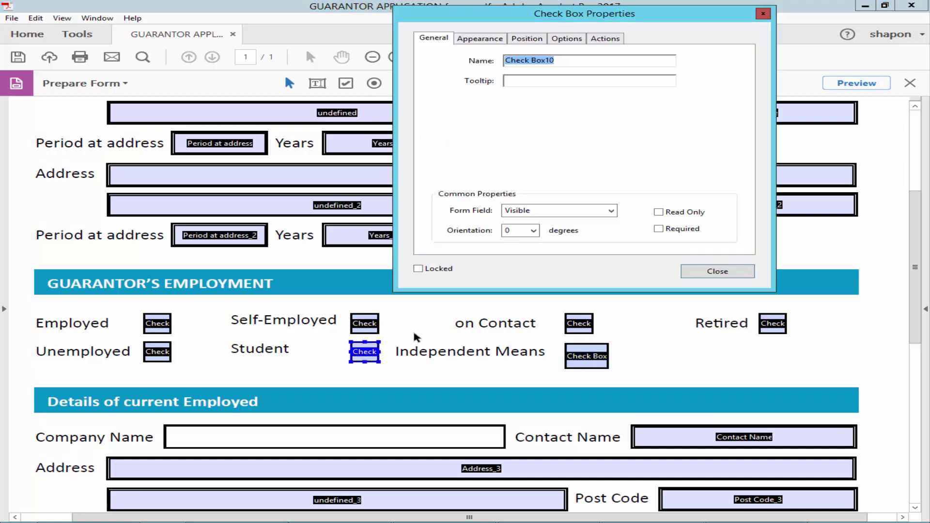
{"action": "left_click", "coordinate": [712, 273]}
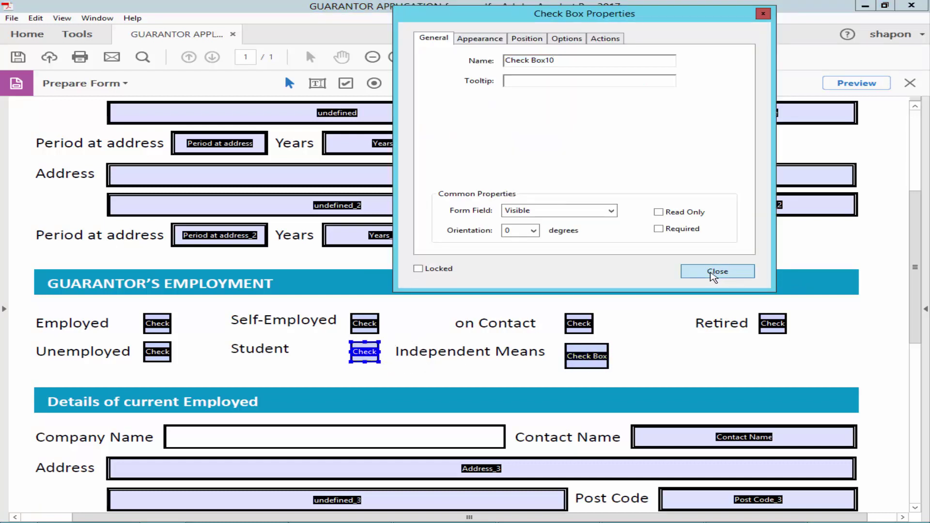
{"action": "left_click_drag", "start_coordinate": [378, 343], "coordinate": [388, 339]}
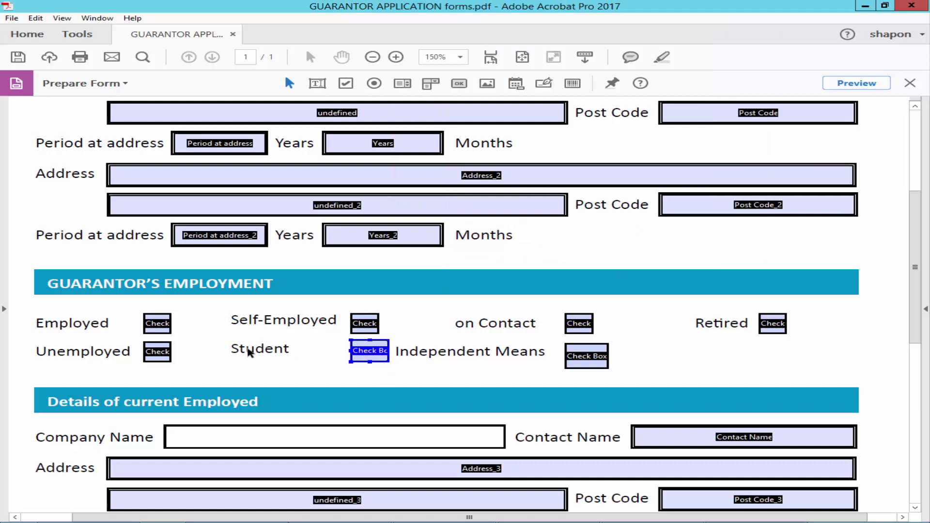
{"action": "left_click", "coordinate": [160, 352]}
{"action": "left_click_drag", "start_coordinate": [171, 340], "coordinate": [182, 340]}
{"action": "left_click", "coordinate": [587, 317]}
{"action": "left_click_drag", "start_coordinate": [592, 314], "coordinate": [599, 310]}
Select all the employment check boxes, with Employed as the size reference, and open the same-size field options
{"action": "left_click", "coordinate": [154, 328]}
{"action": "left_click", "coordinate": [131, 312]}
{"action": "left_click_drag", "start_coordinate": [124, 304], "coordinate": [816, 379]}
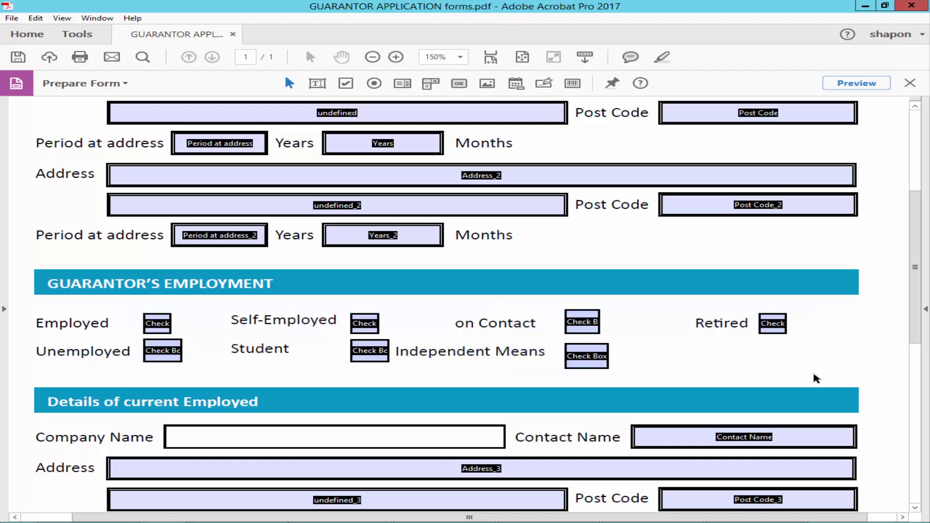
{"action": "left_click", "coordinate": [153, 321]}
{"action": "right_click", "coordinate": [154, 324]}
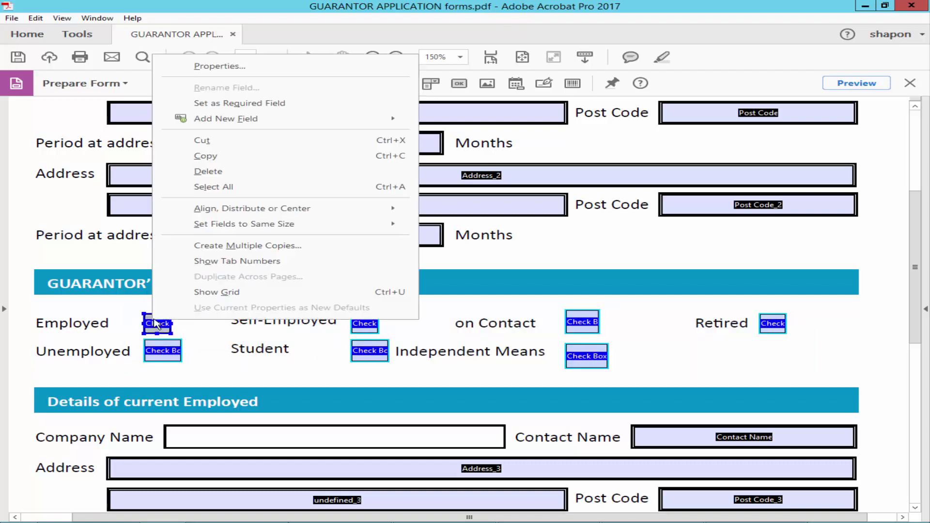
{"action": "mouse_move", "coordinate": [232, 228]}
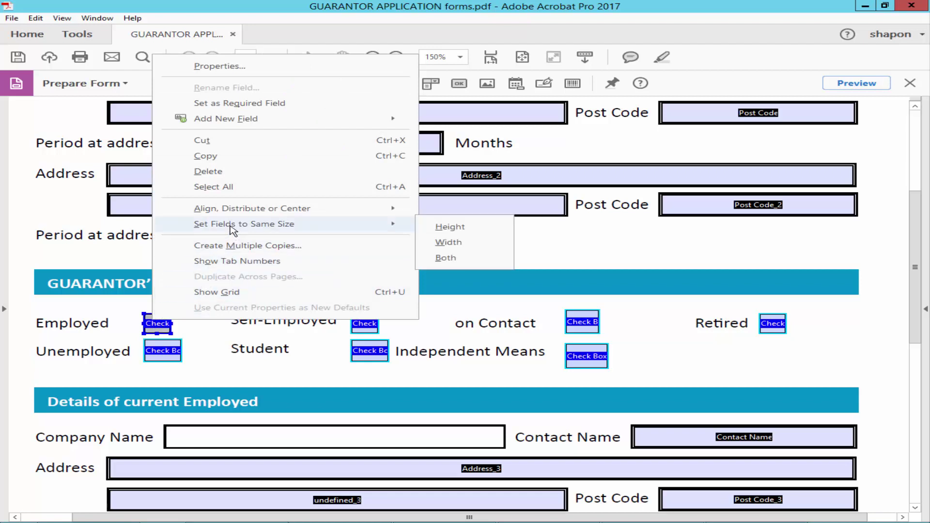